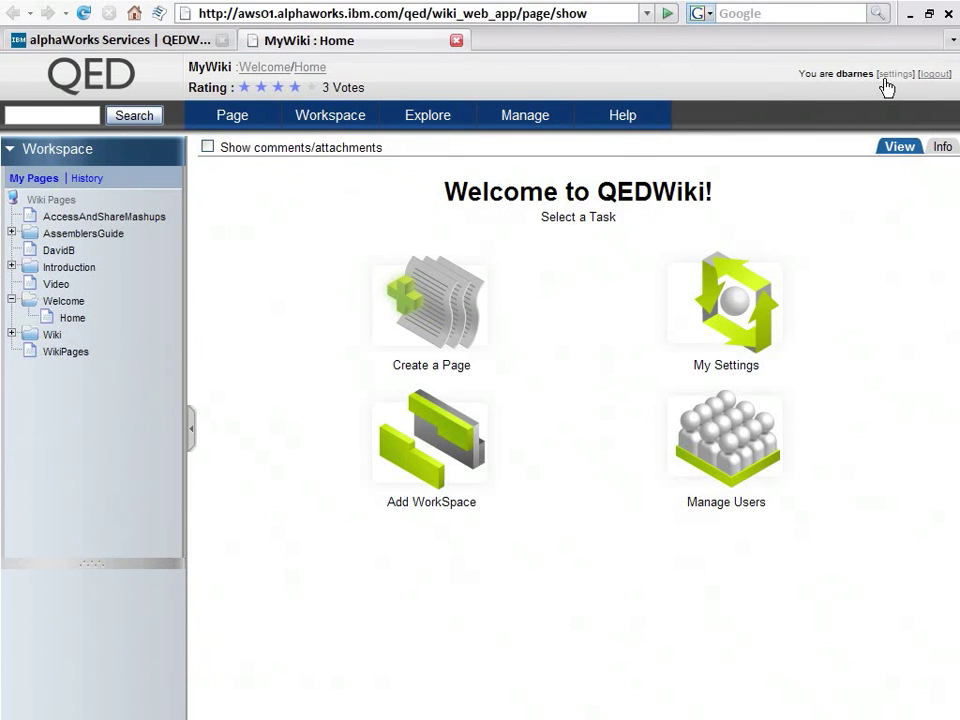
Review your user settings, then view About QEDWiki version 1.3.0 with its management options
{"action": "left_click", "coordinate": [885, 80]}
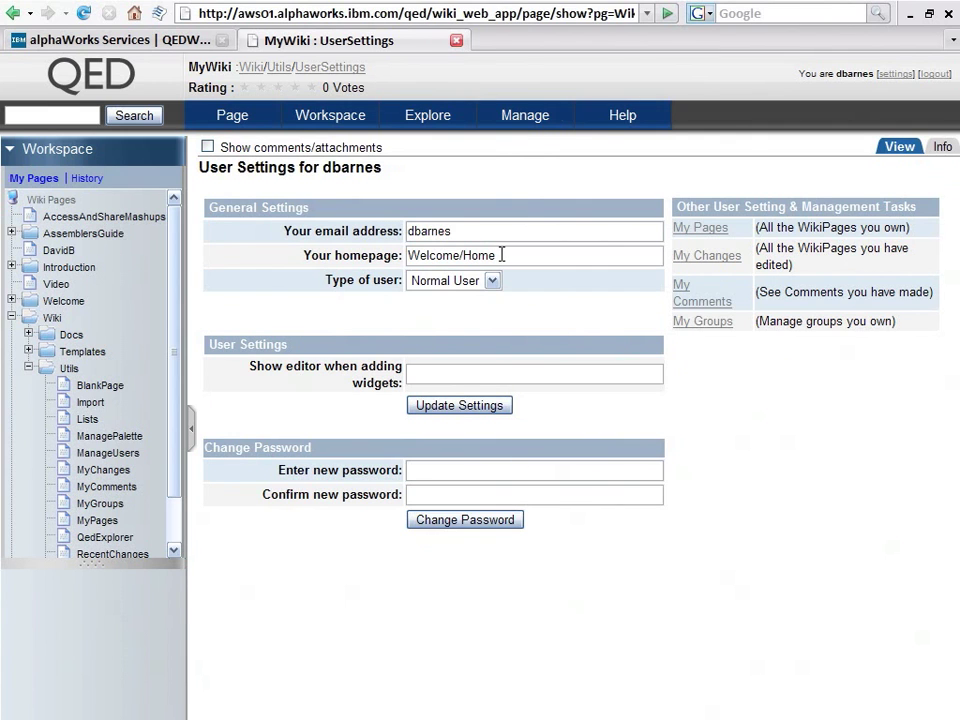
{"action": "left_click", "coordinate": [600, 118]}
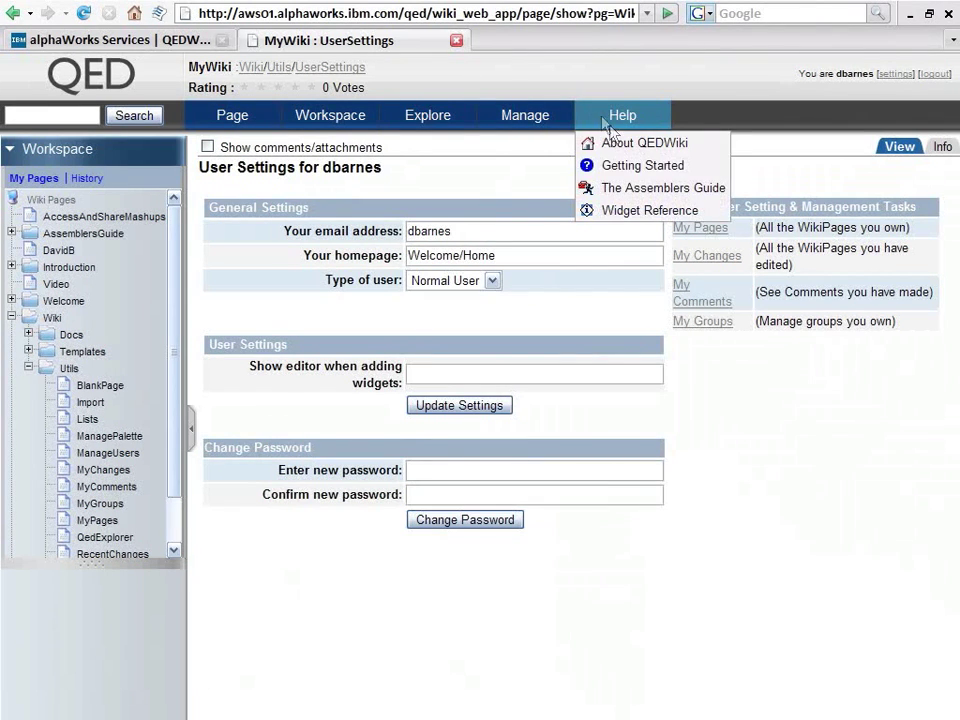
{"action": "left_click", "coordinate": [628, 145]}
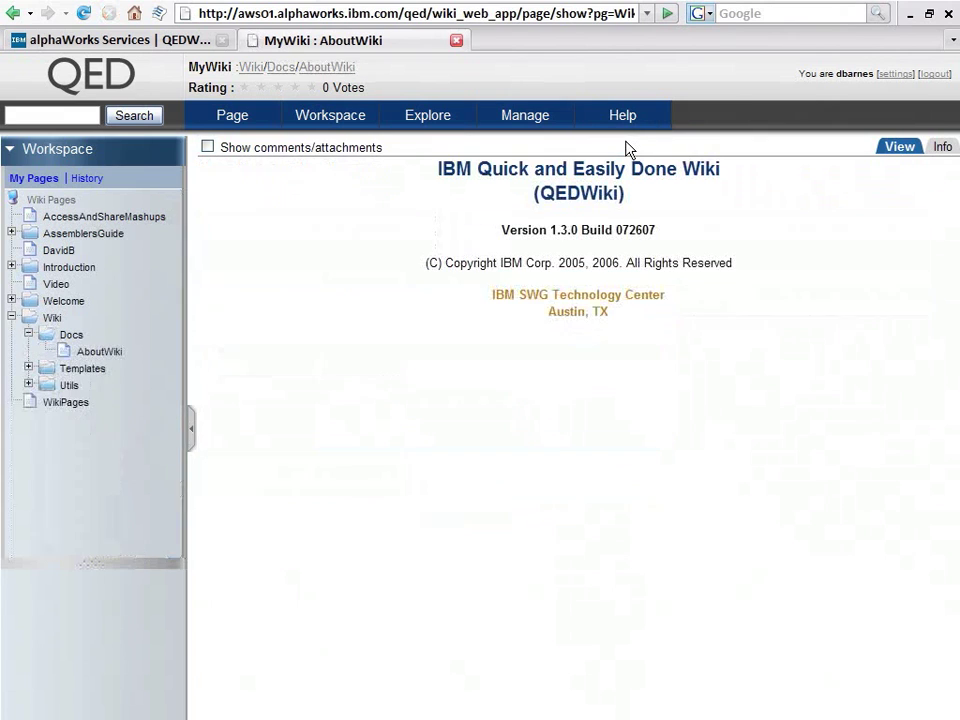
{"action": "left_click", "coordinate": [532, 126]}
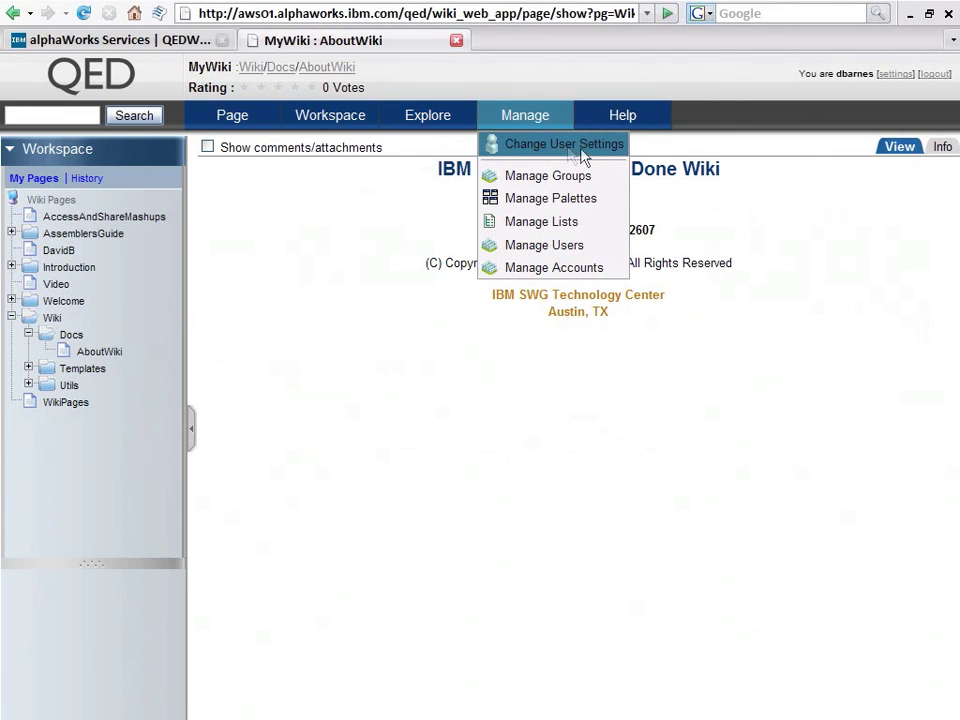
{"action": "left_click", "coordinate": [731, 214]}
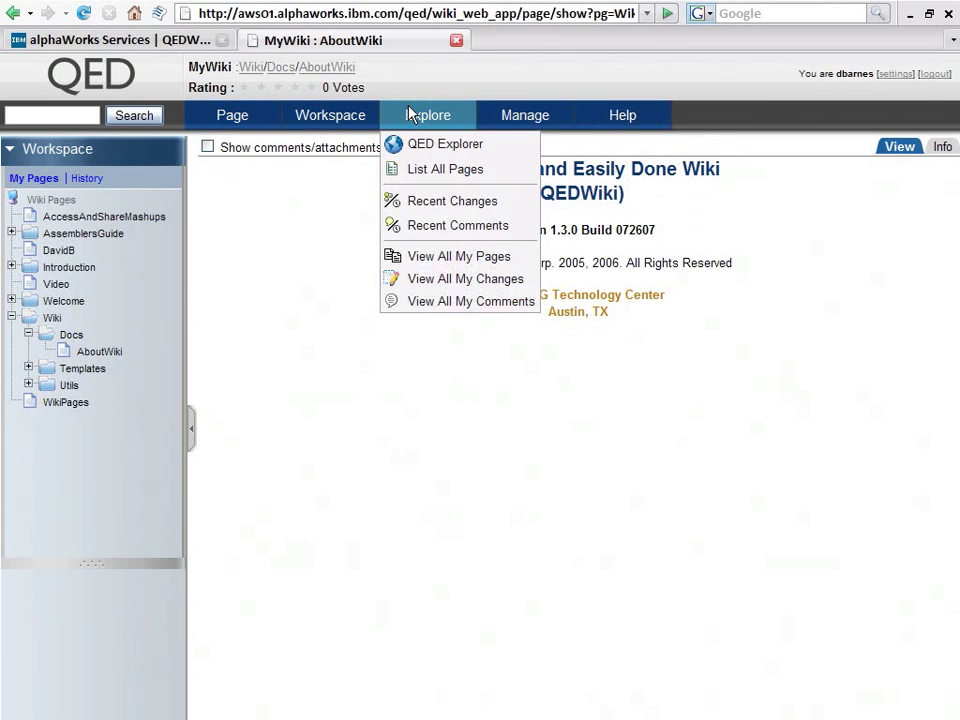
{"action": "mouse_move", "coordinate": [427, 115]}
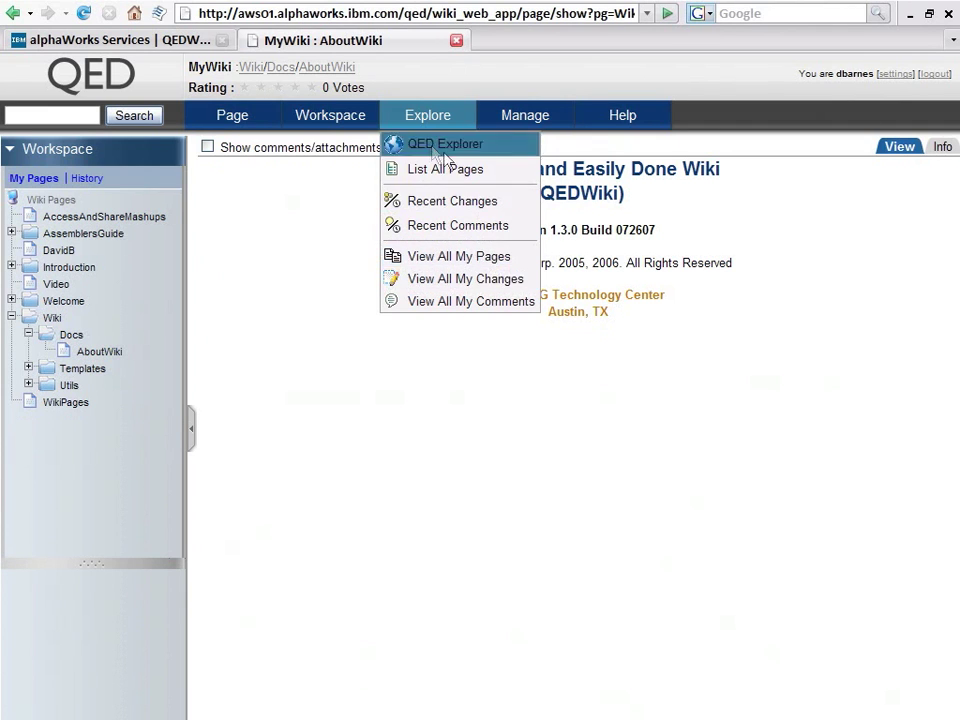
{"action": "left_click", "coordinate": [354, 122]}
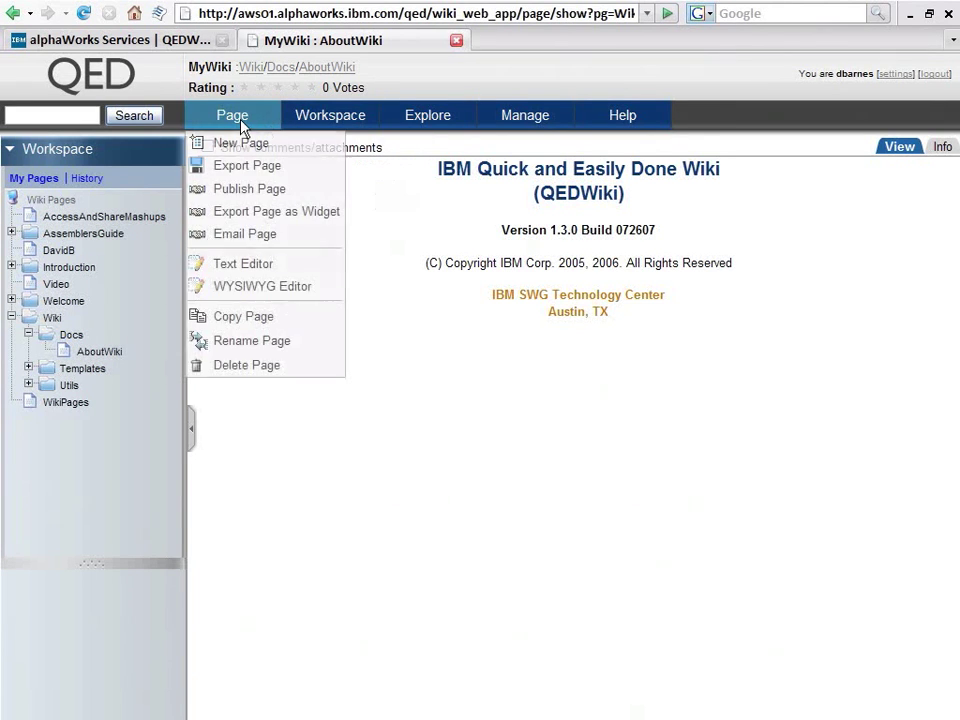
{"action": "mouse_move", "coordinate": [232, 115]}
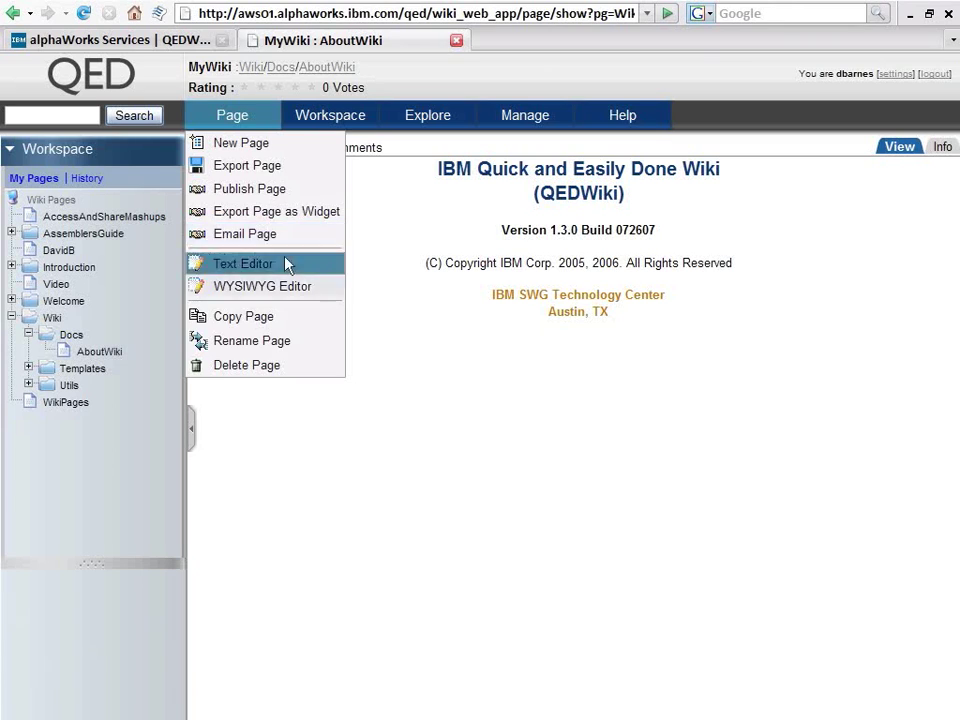
Expand AssemblersGuide in the Workspace tree, shorten the tree pane, and open WidgetReference
{"action": "left_click", "coordinate": [421, 372]}
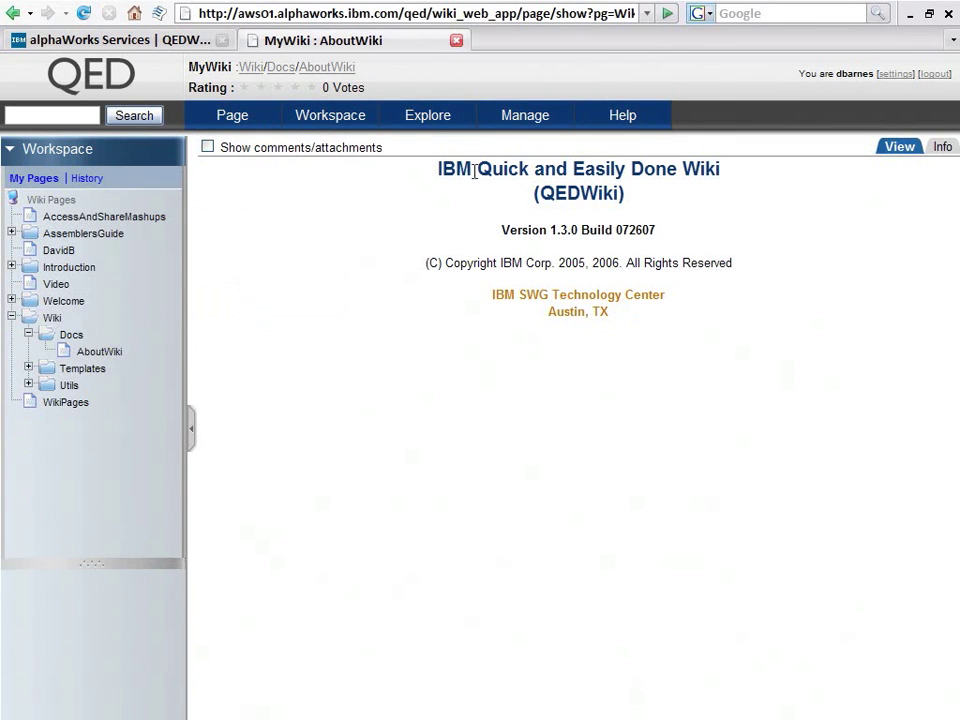
{"action": "left_click", "coordinate": [622, 116]}
{"action": "left_click", "coordinate": [11, 233]}
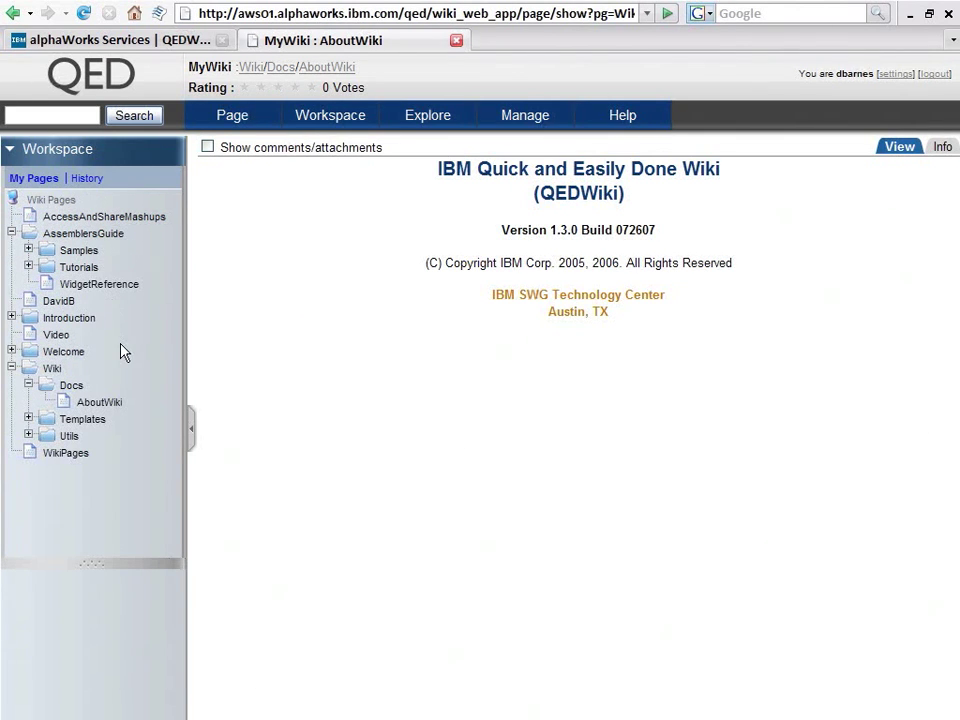
{"action": "left_click", "coordinate": [190, 428]}
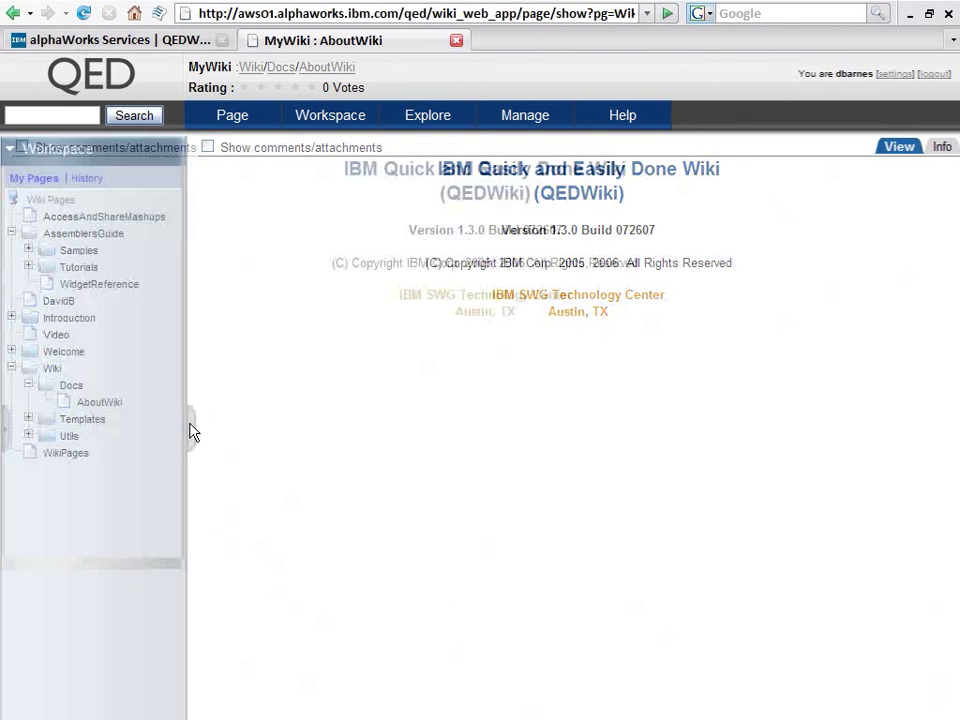
{"action": "left_click", "coordinate": [6, 430]}
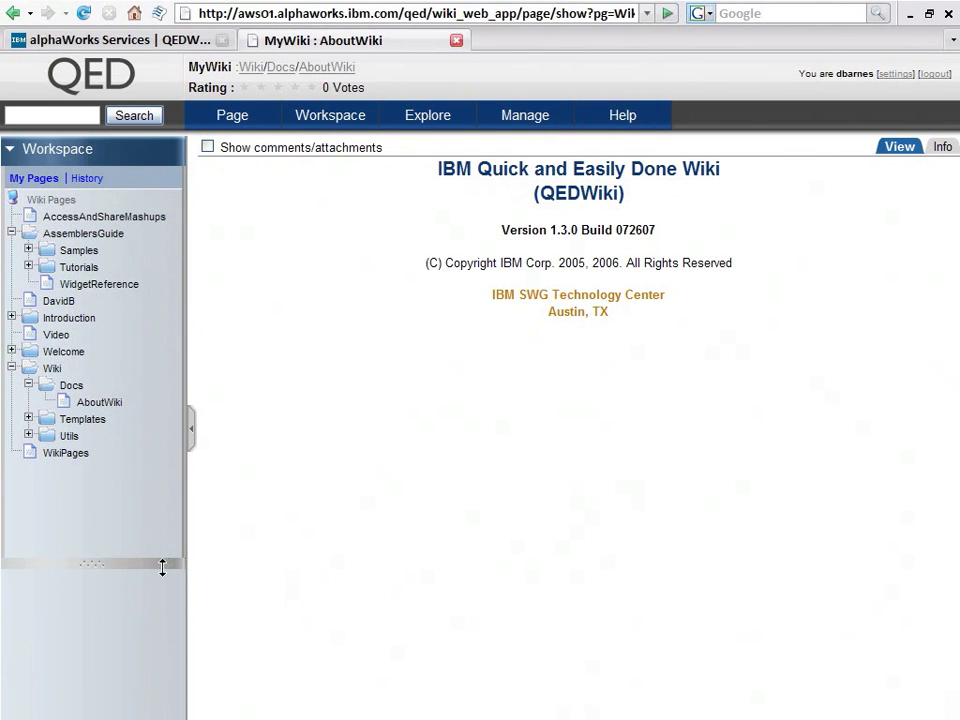
{"action": "left_click_drag", "start_coordinate": [160, 561], "coordinate": [158, 501]}
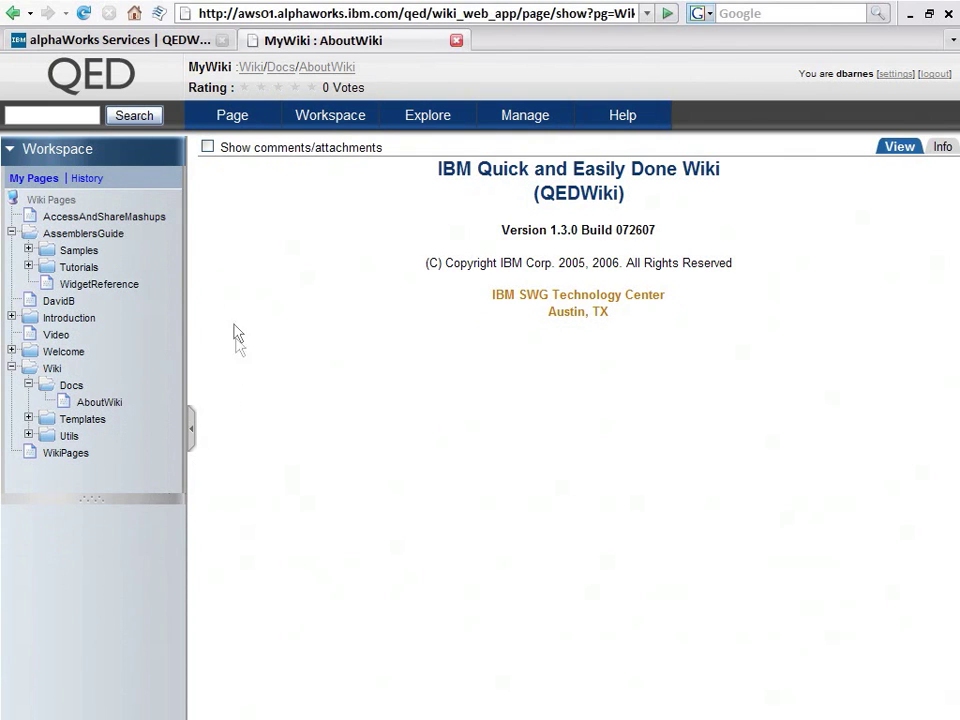
{"action": "left_click", "coordinate": [104, 287]}
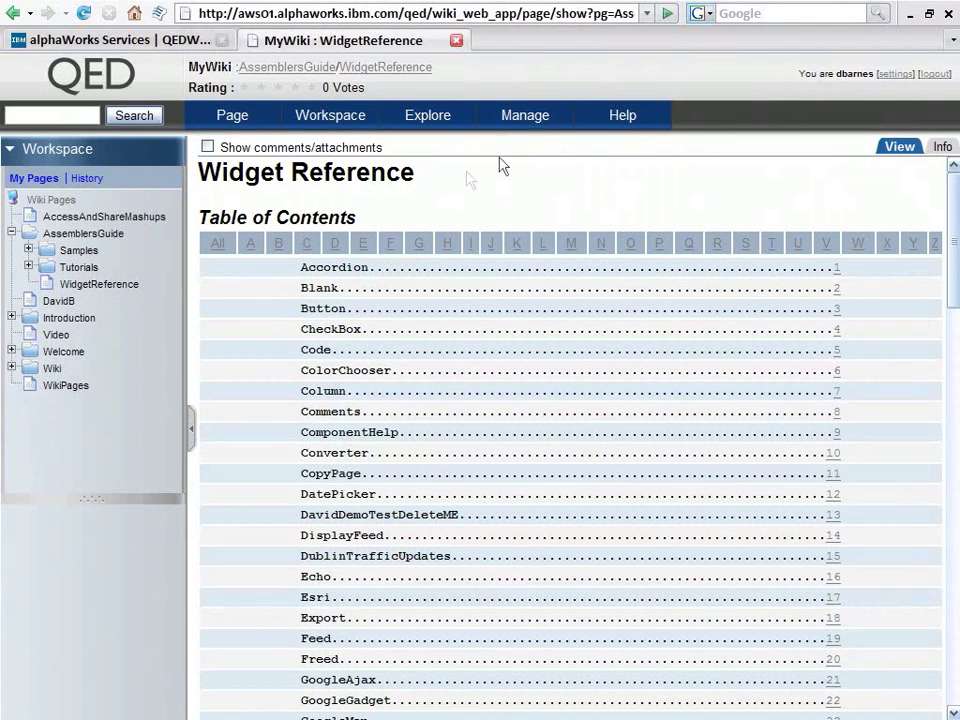
View the Widget Reference help page, expand Samples and Tutorials, lengthen the tree, and open Welcome Home
{"action": "left_click", "coordinate": [616, 124]}
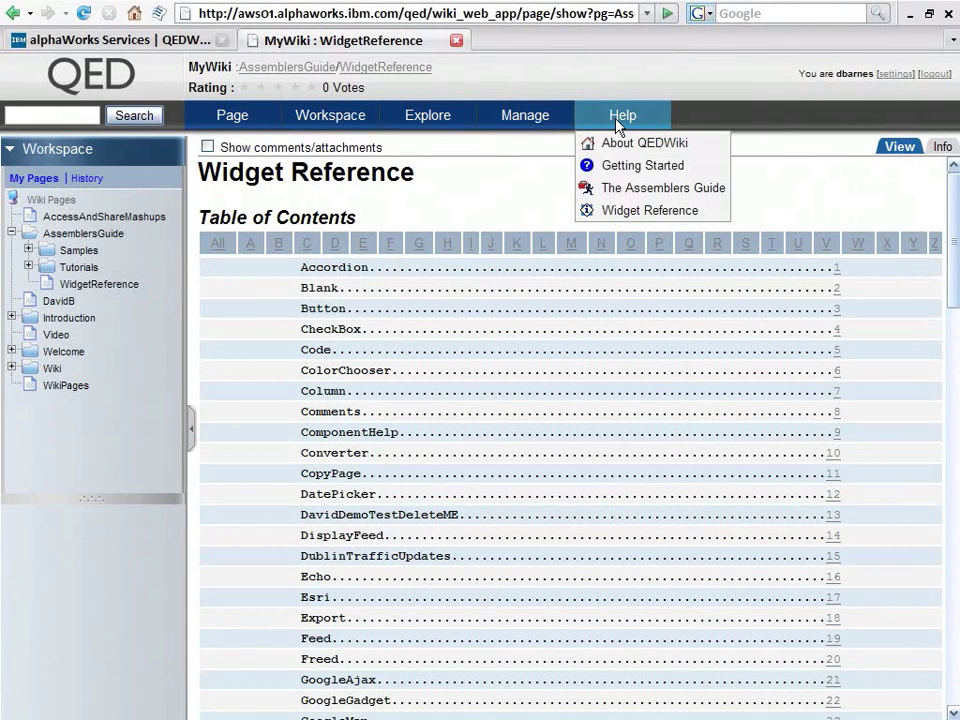
{"action": "left_click", "coordinate": [645, 211]}
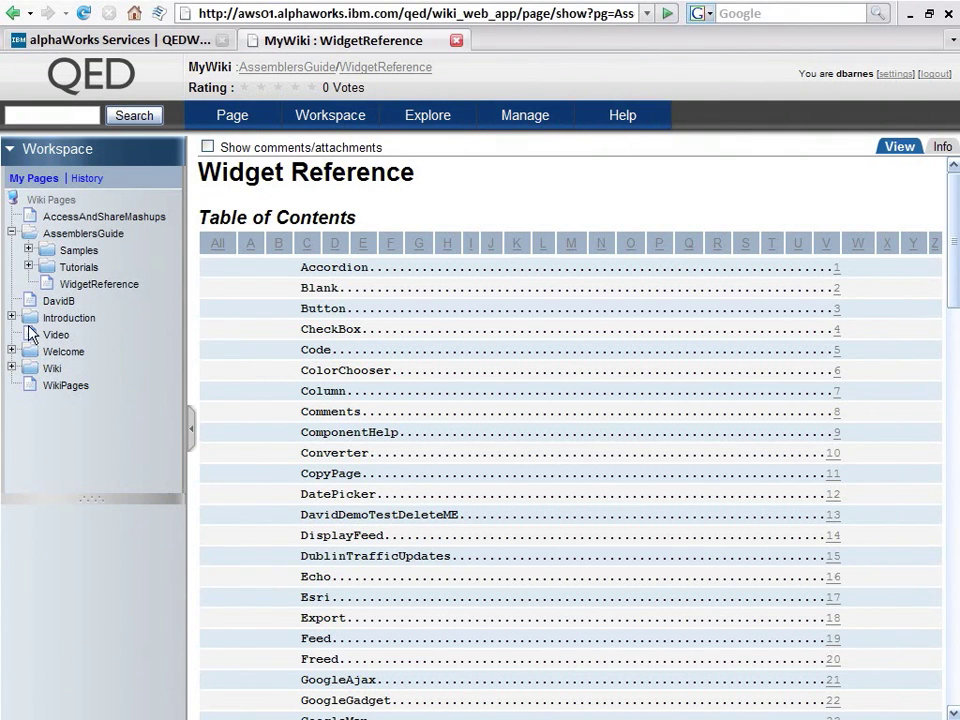
{"action": "left_click", "coordinate": [28, 251]}
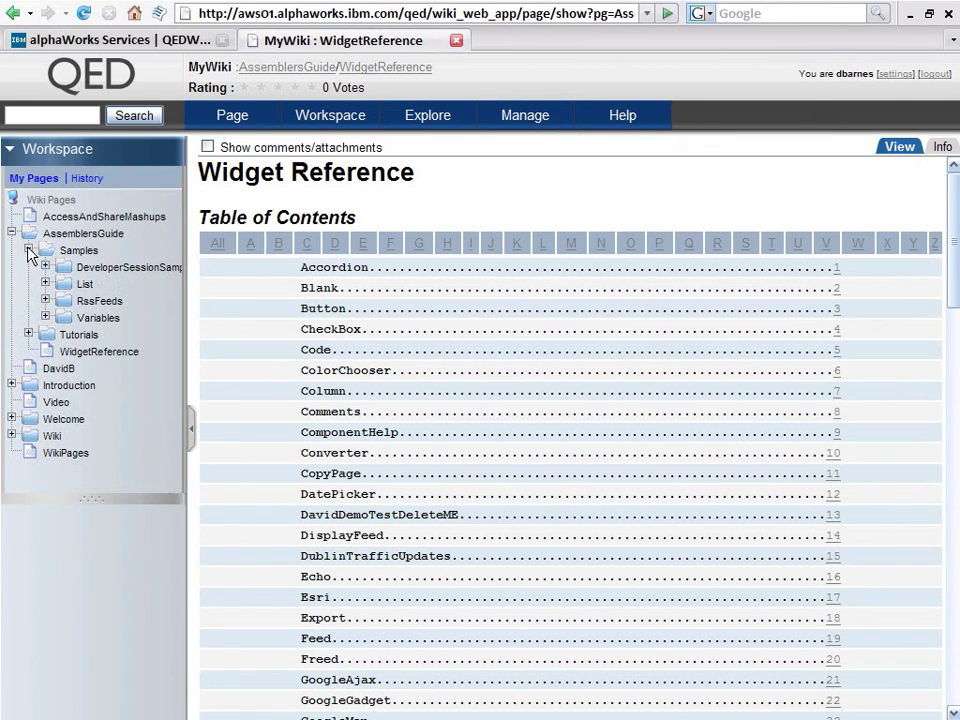
{"action": "left_click", "coordinate": [28, 334]}
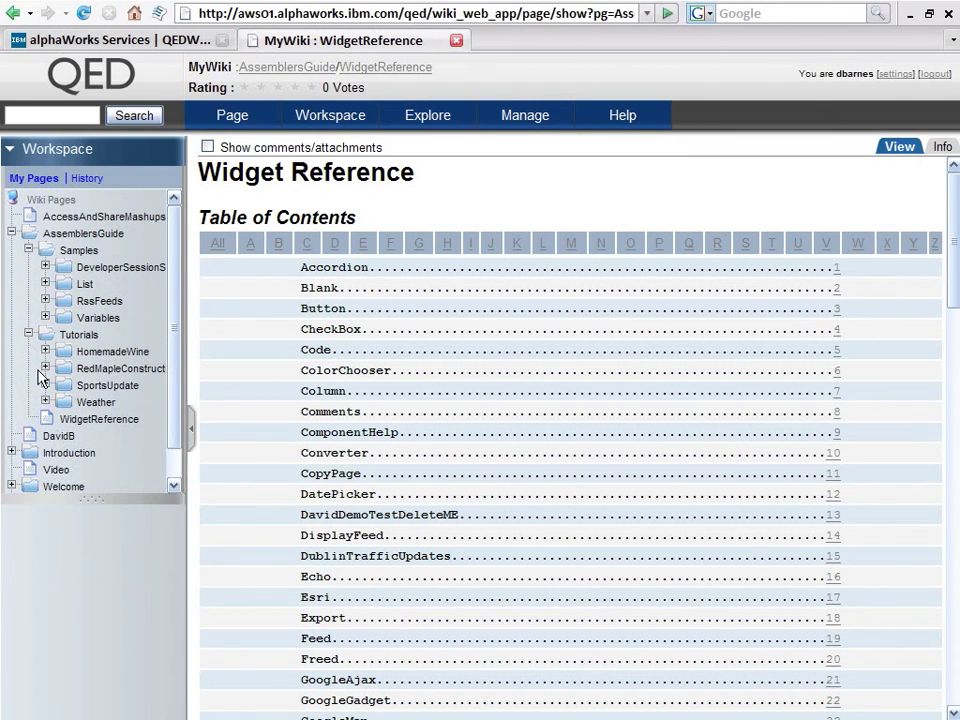
{"action": "left_click_drag", "start_coordinate": [81, 497], "coordinate": [81, 578]}
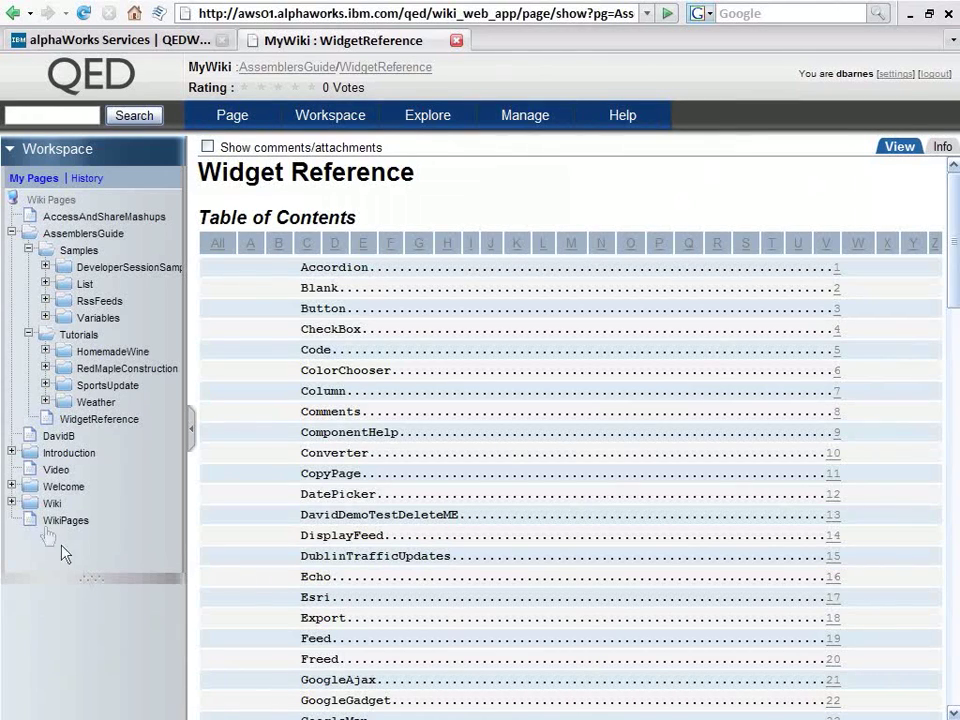
{"action": "left_click", "coordinate": [12, 487]}
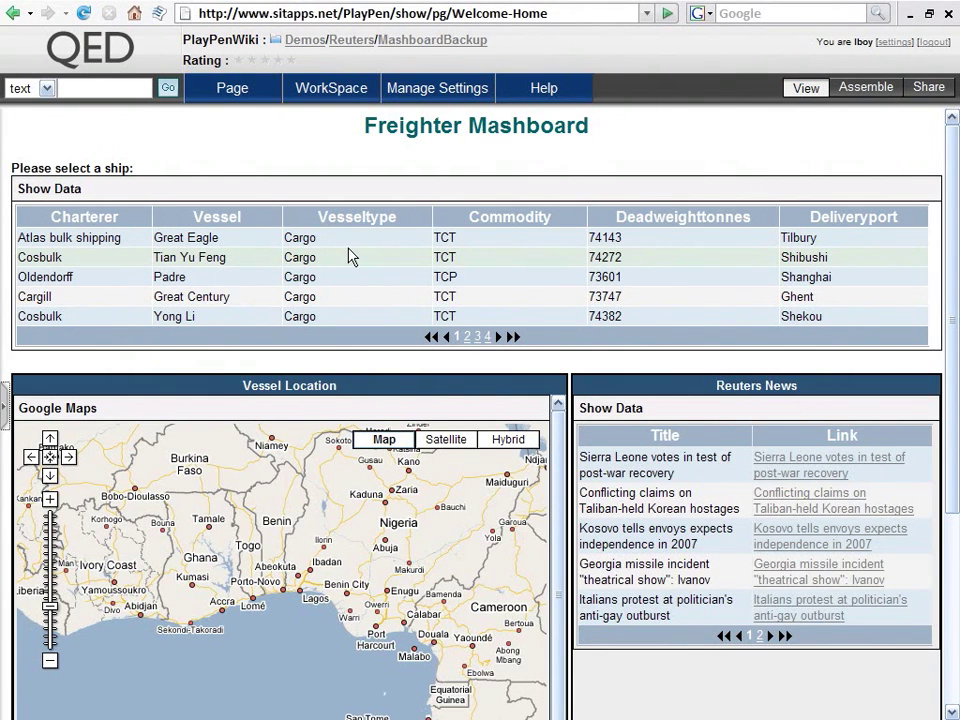
Replace the Reuters news with the Ship Details panel prompting 'Select a vessel!'
{"action": "left_click_drag", "start_coordinate": [951, 214], "coordinate": [952, 333]}
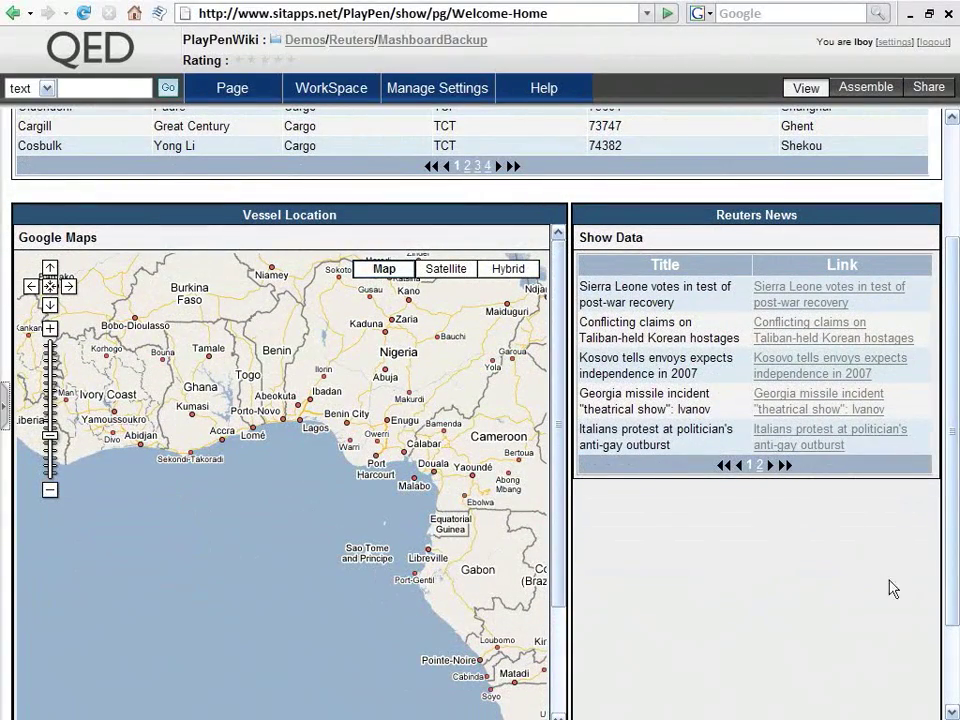
{"action": "left_click_drag", "start_coordinate": [945, 568], "coordinate": [910, 640]}
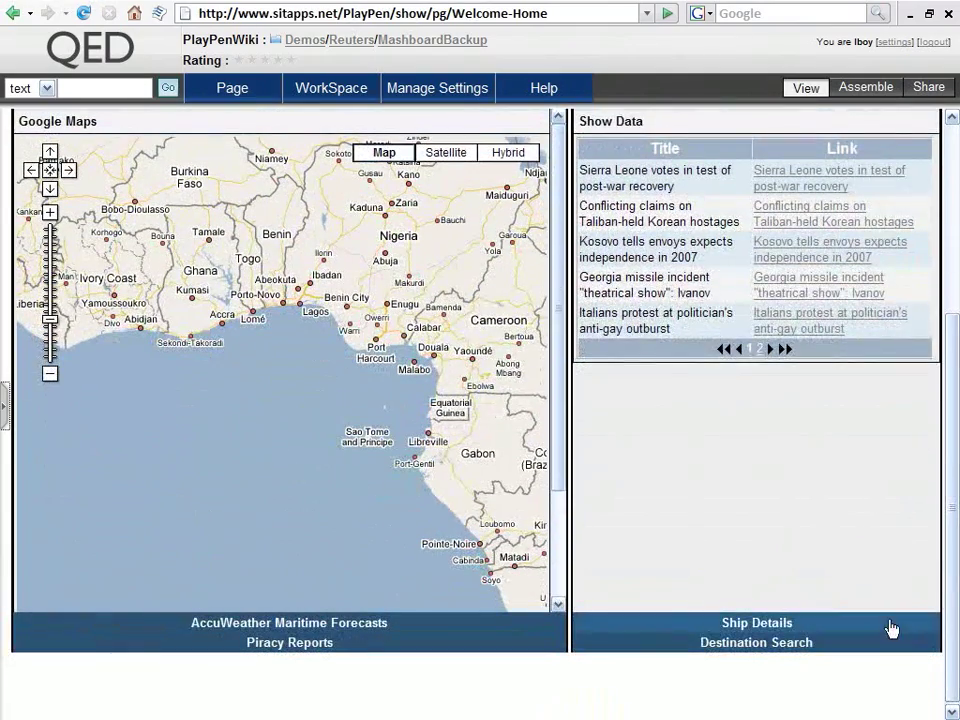
{"action": "left_click", "coordinate": [889, 624]}
{"action": "left_click_drag", "start_coordinate": [951, 604], "coordinate": [954, 452]}
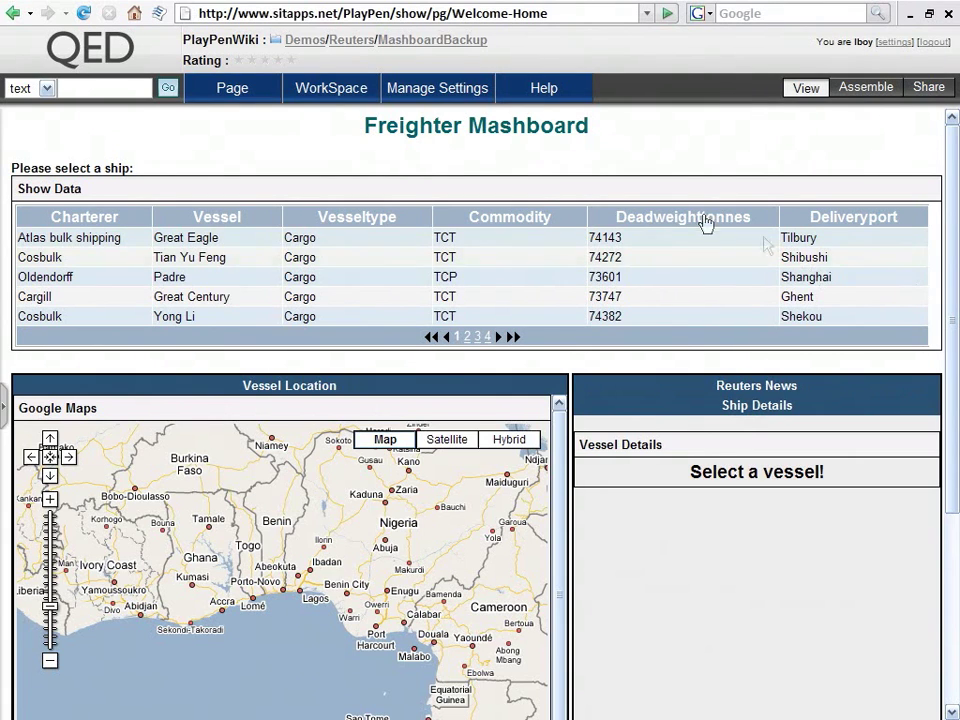
Select Great Century in the ship table and zoom the vessel map in one level
{"action": "left_click", "coordinate": [62, 303]}
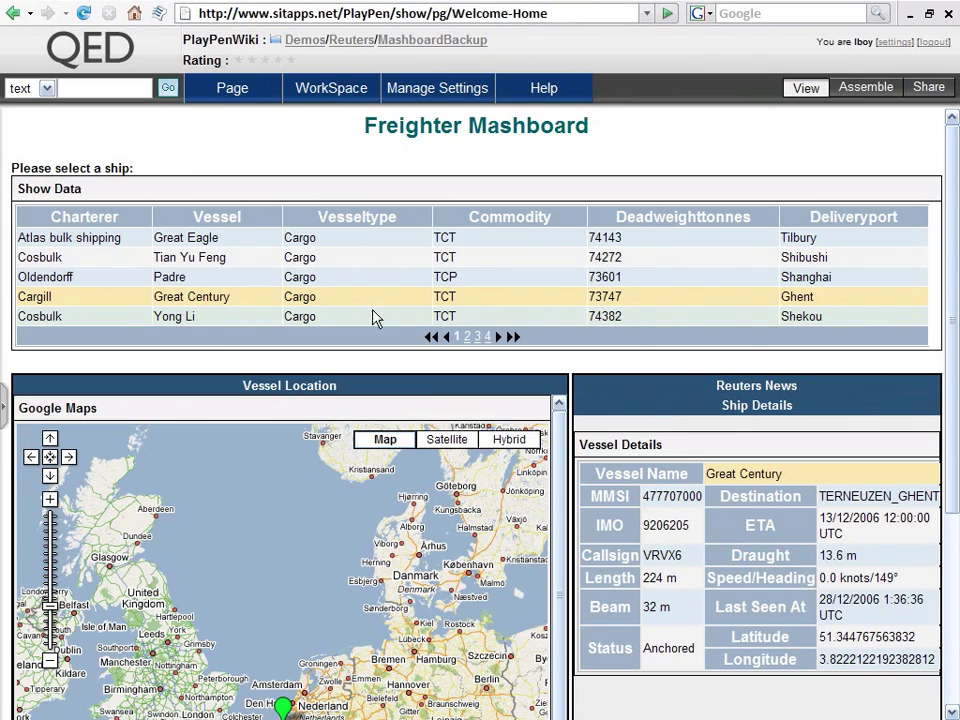
{"action": "left_click_drag", "start_coordinate": [953, 306], "coordinate": [955, 450]}
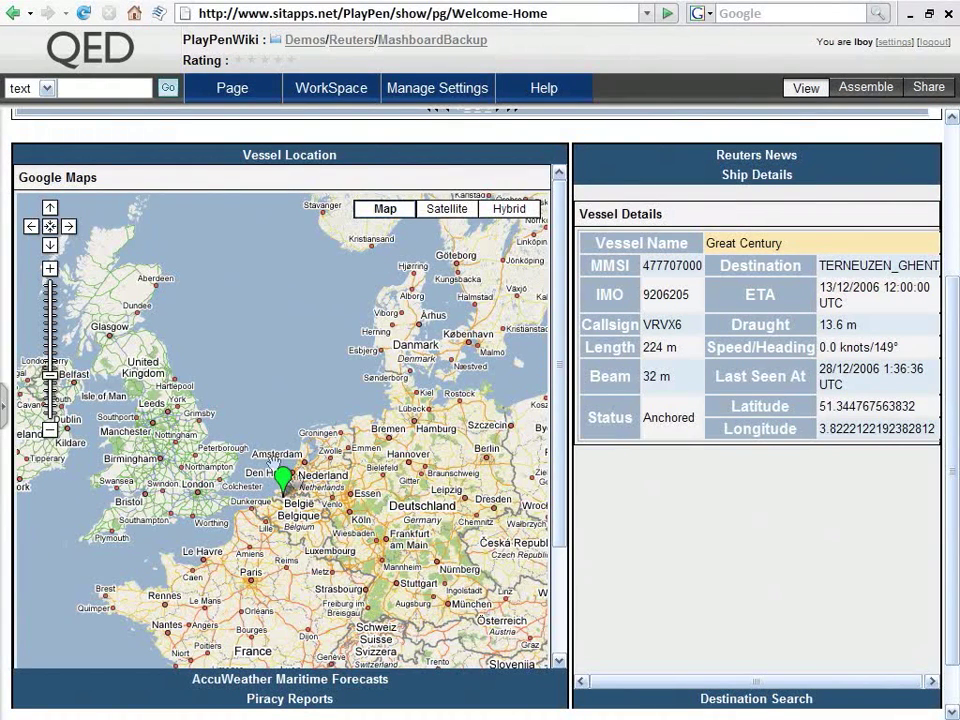
{"action": "left_click", "coordinate": [49, 270]}
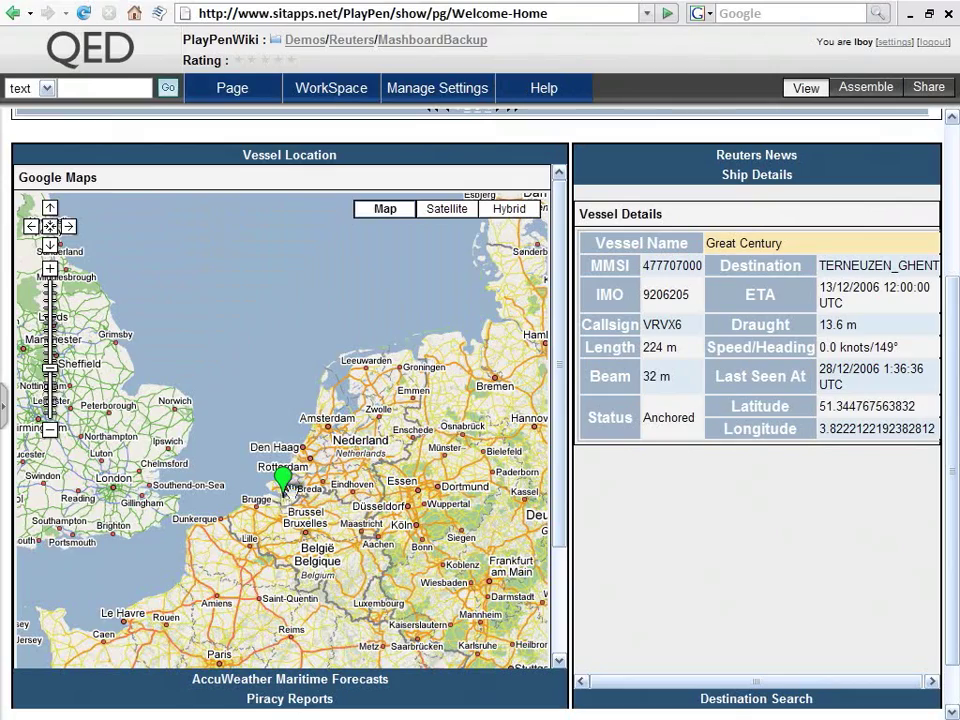
{"action": "scroll", "coordinate": [562, 310], "scroll_direction": "down", "scroll_amount": 3}
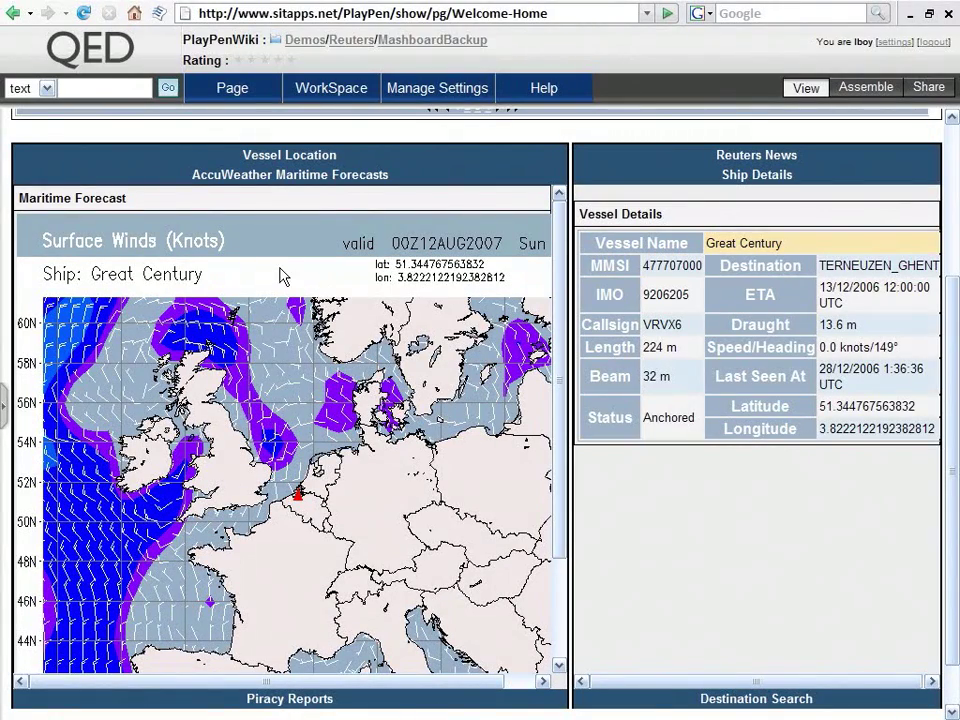
Switch Great Century's AccuWeather forecast map type to Wave Heights
{"action": "scroll", "coordinate": [560, 350], "scroll_direction": "down", "scroll_amount": 3}
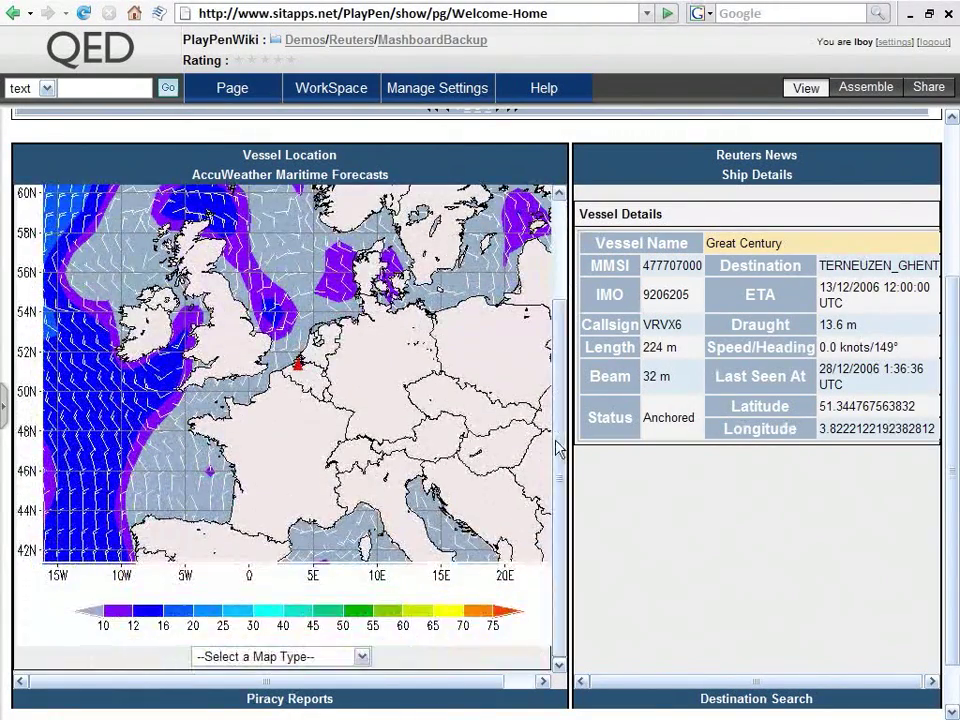
{"action": "left_click", "coordinate": [361, 656]}
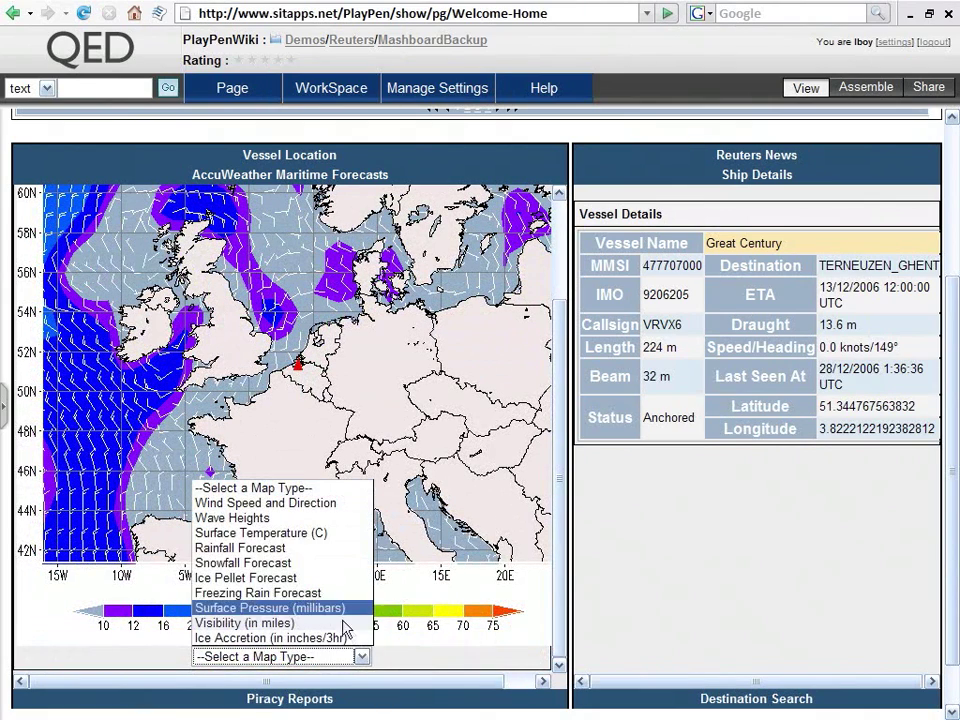
{"action": "left_click", "coordinate": [320, 518]}
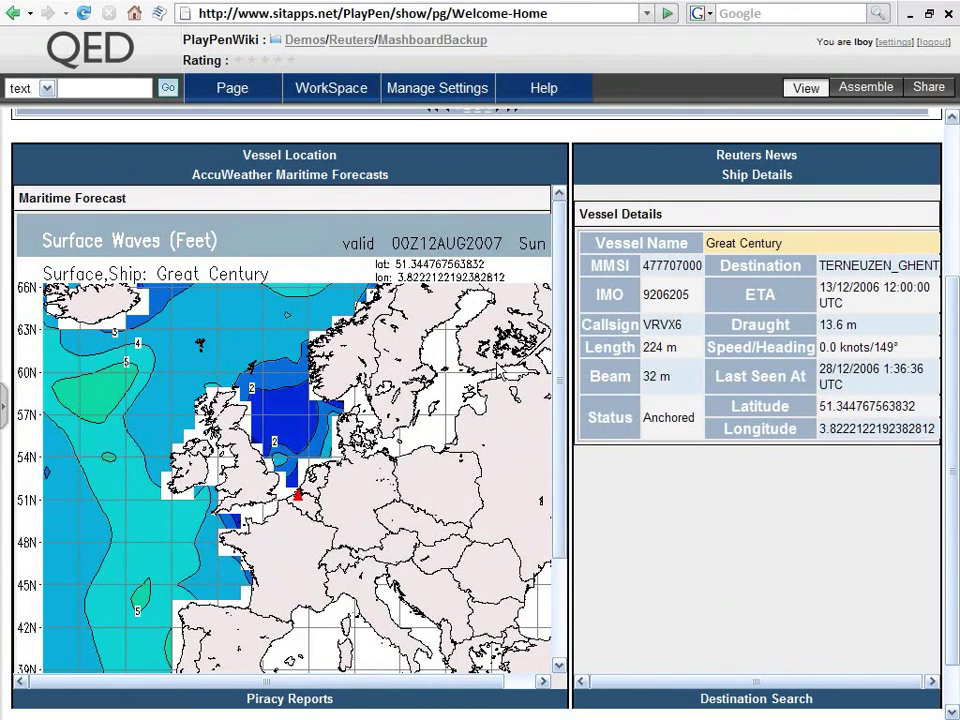
Show the Destination Search results for Ghent
{"action": "scroll", "coordinate": [932, 510], "scroll_direction": "down", "scroll_amount": 1}
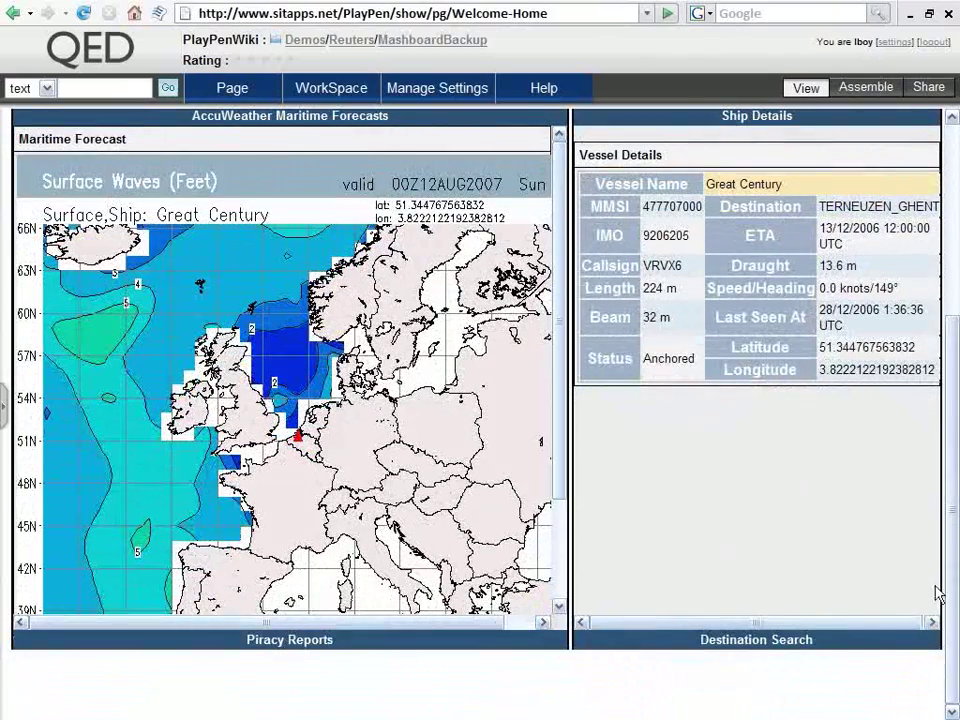
{"action": "left_click", "coordinate": [879, 643]}
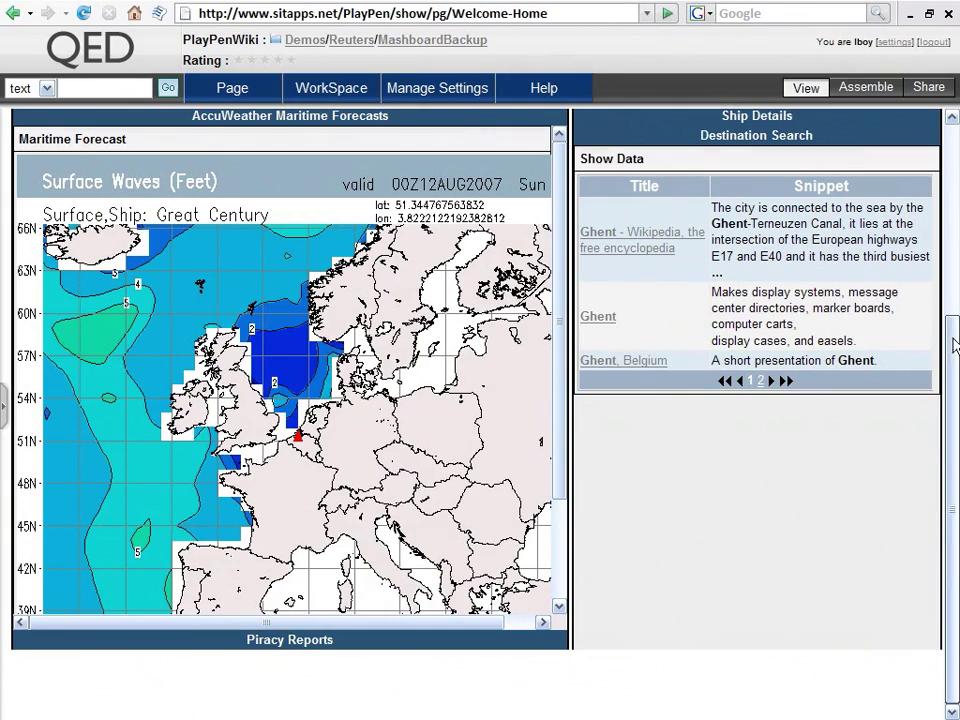
{"action": "scroll", "coordinate": [949, 336], "scroll_direction": "up", "scroll_amount": 3}
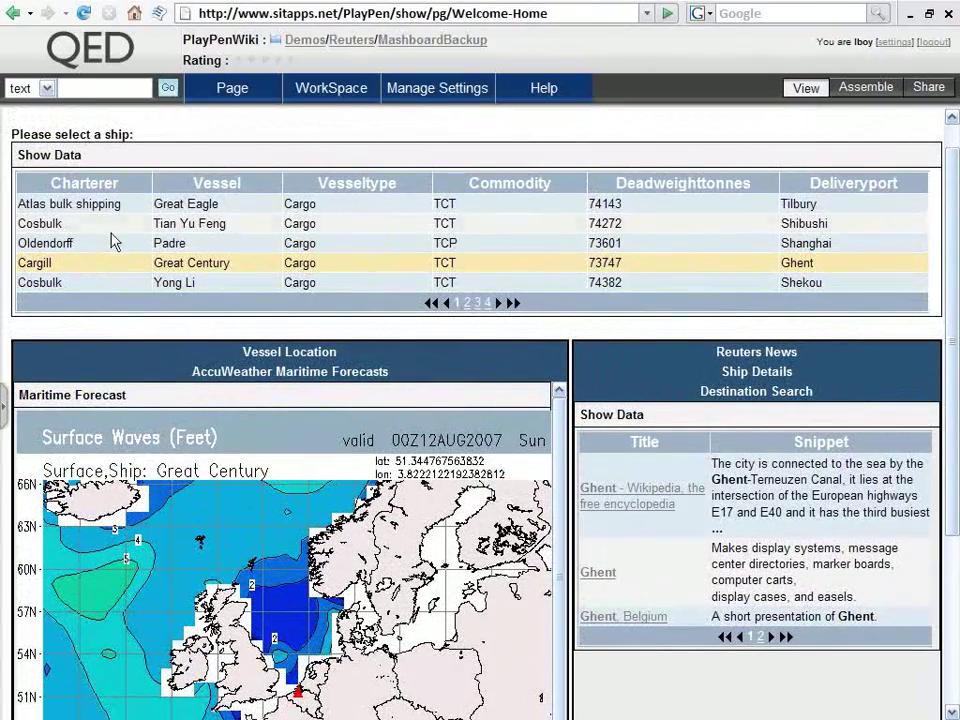
Restore the Vessel Location map, then show the Piracy Reports world map with incident coordinates
{"action": "left_click", "coordinate": [318, 352]}
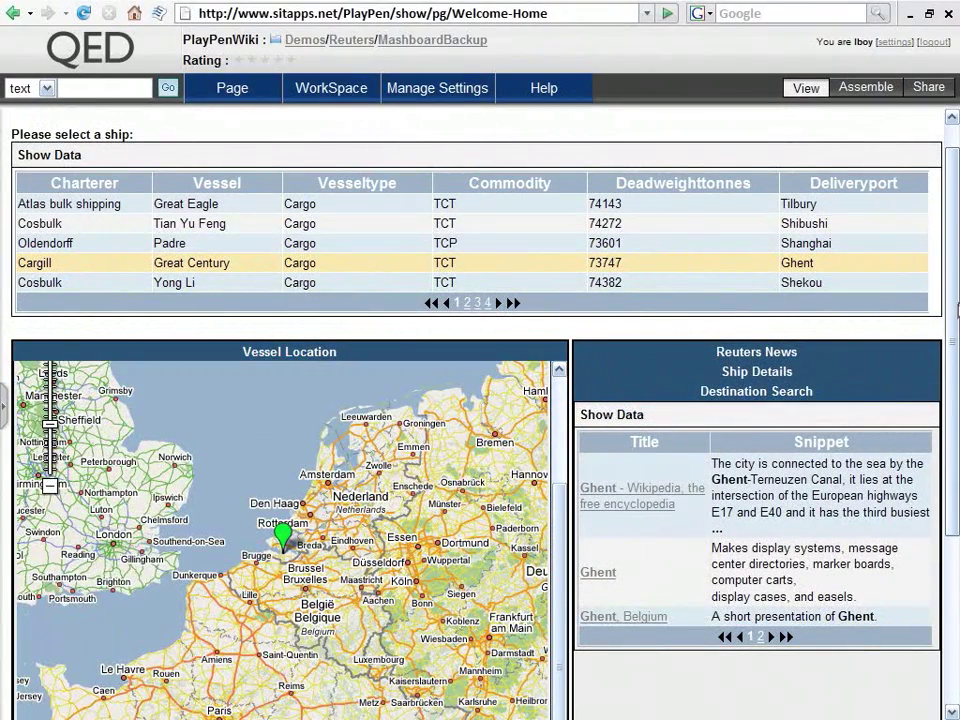
{"action": "scroll", "coordinate": [561, 364], "scroll_direction": "down", "scroll_amount": 4}
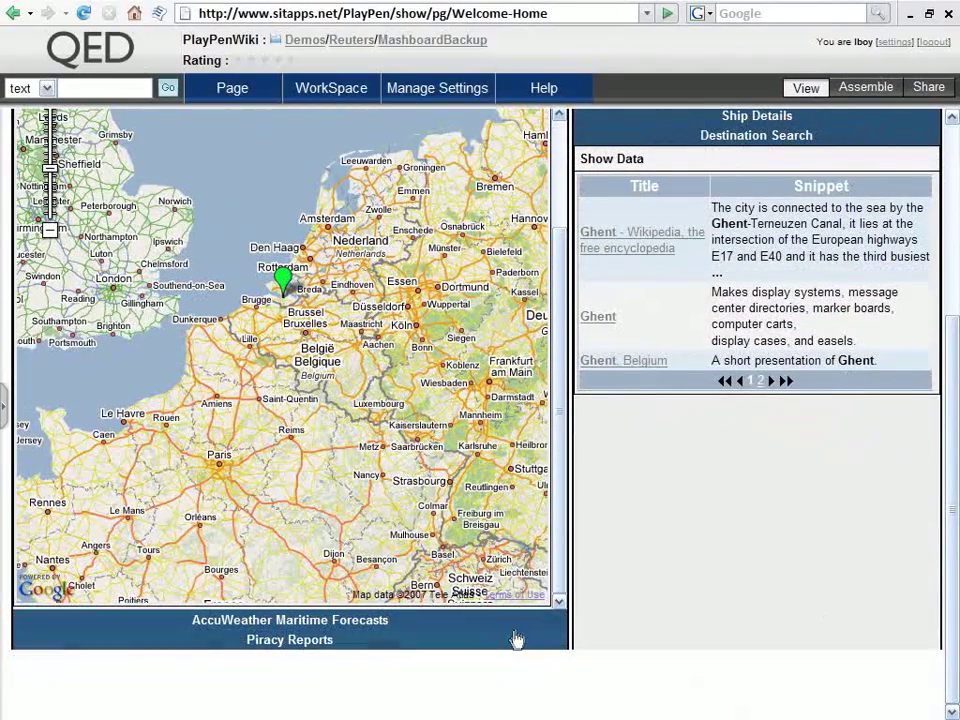
{"action": "left_click", "coordinate": [513, 640]}
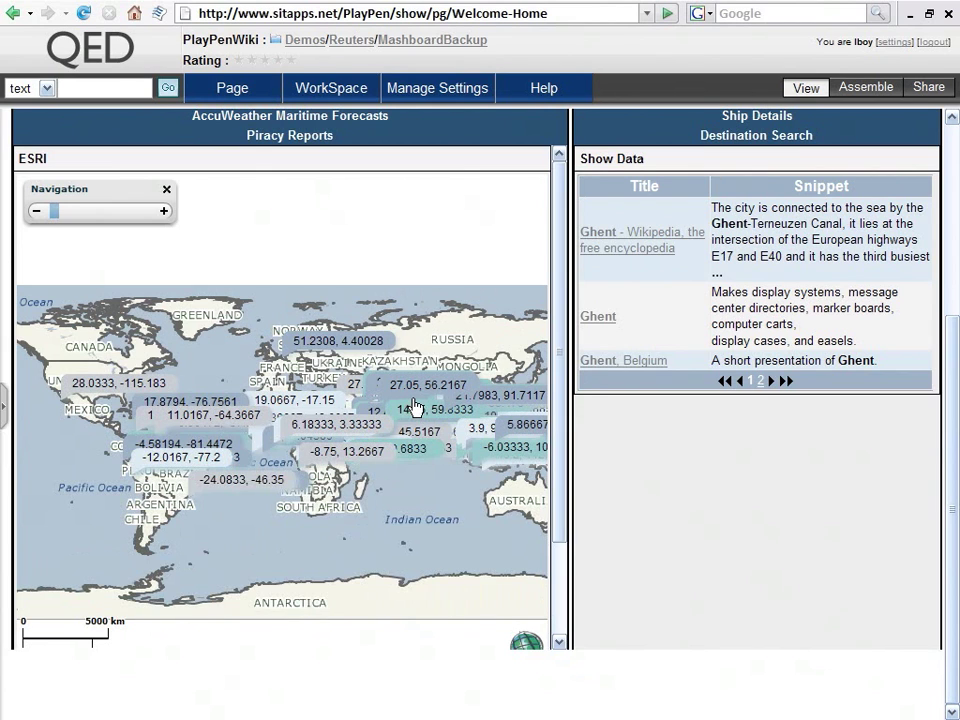
Switch the piracy map to Satellite imagery, then return to the AccuWeather surface waves forecast
{"action": "left_click_drag", "start_coordinate": [560, 400], "coordinate": [560, 540]}
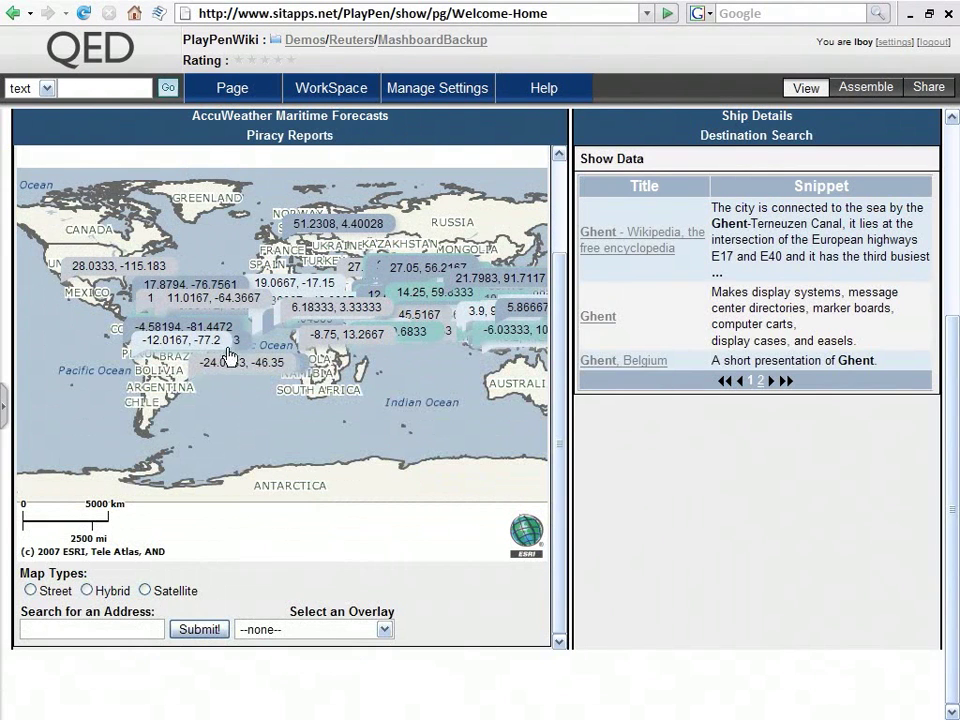
{"action": "left_click", "coordinate": [146, 591]}
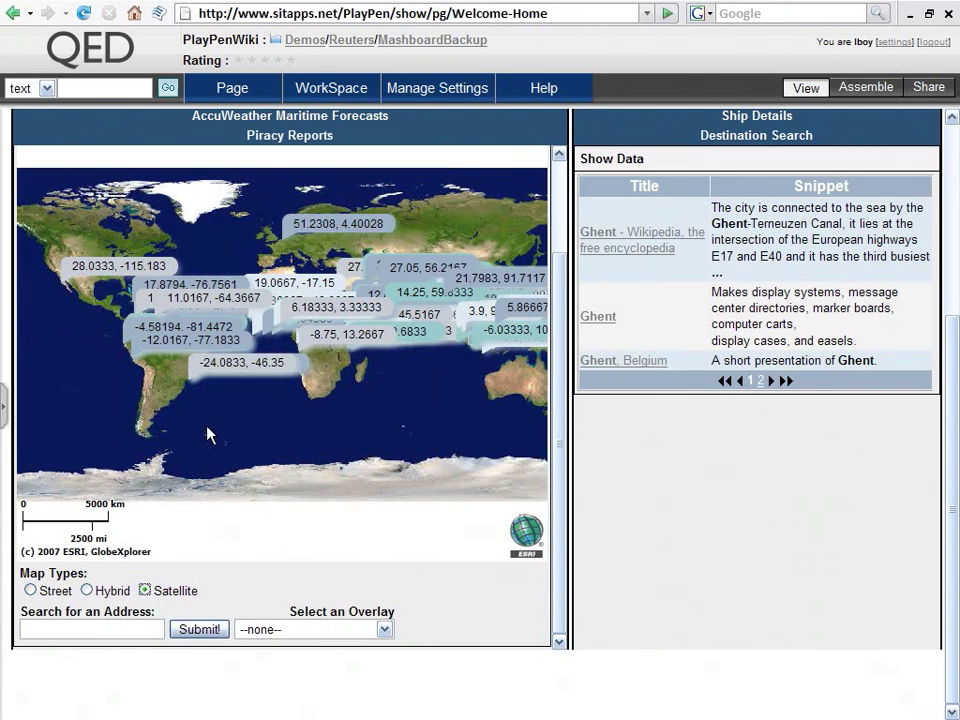
{"action": "left_click_drag", "start_coordinate": [561, 399], "coordinate": [578, 243]}
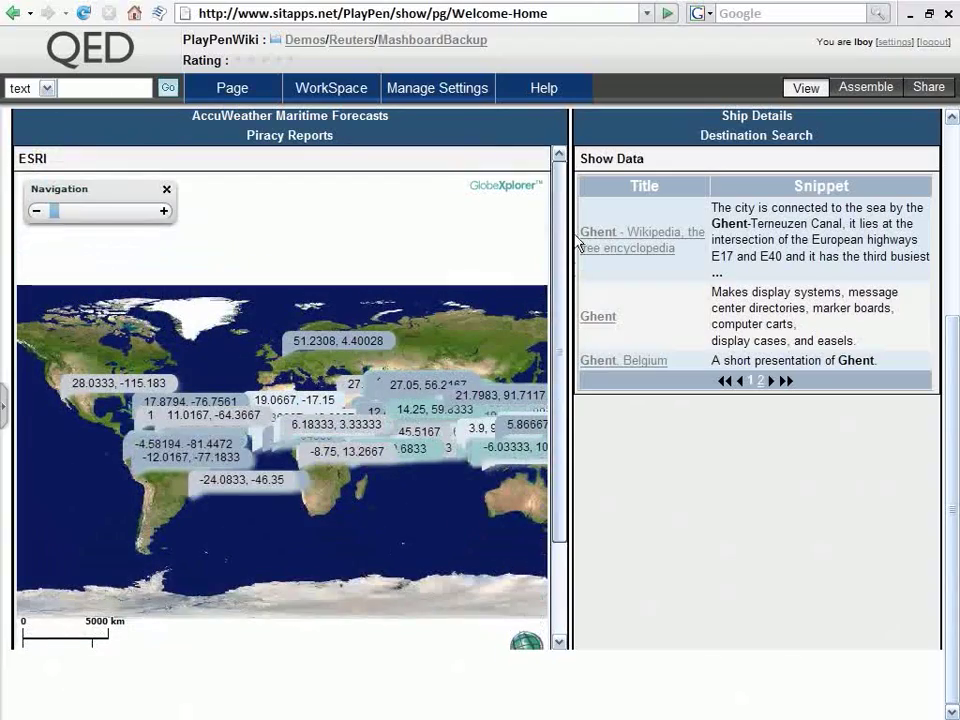
{"action": "left_click_drag", "start_coordinate": [953, 386], "coordinate": [953, 196]}
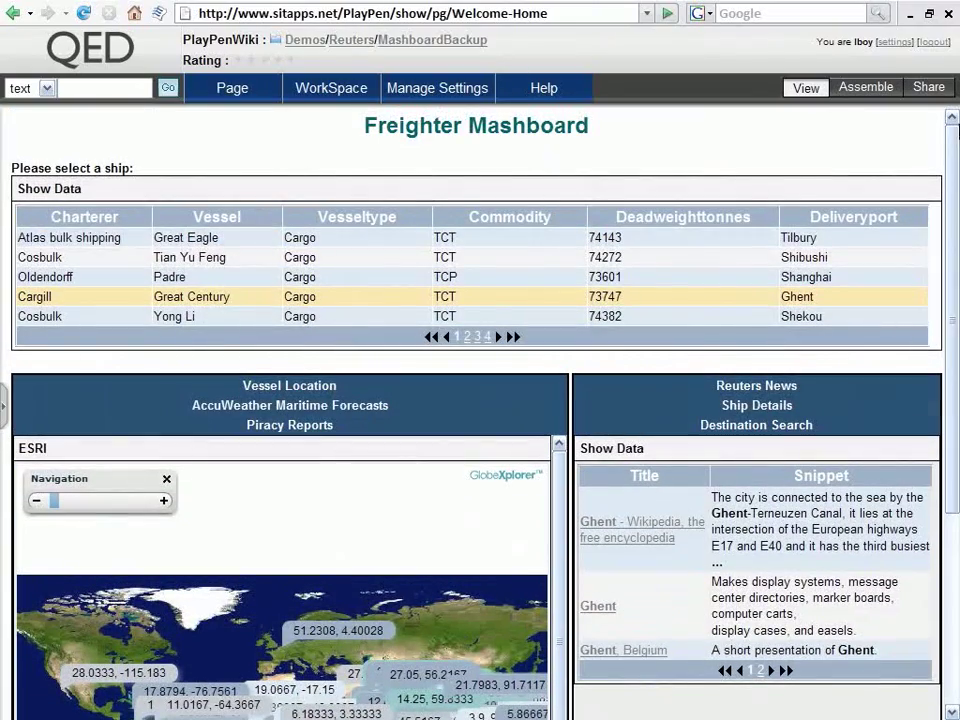
{"action": "left_click", "coordinate": [414, 407]}
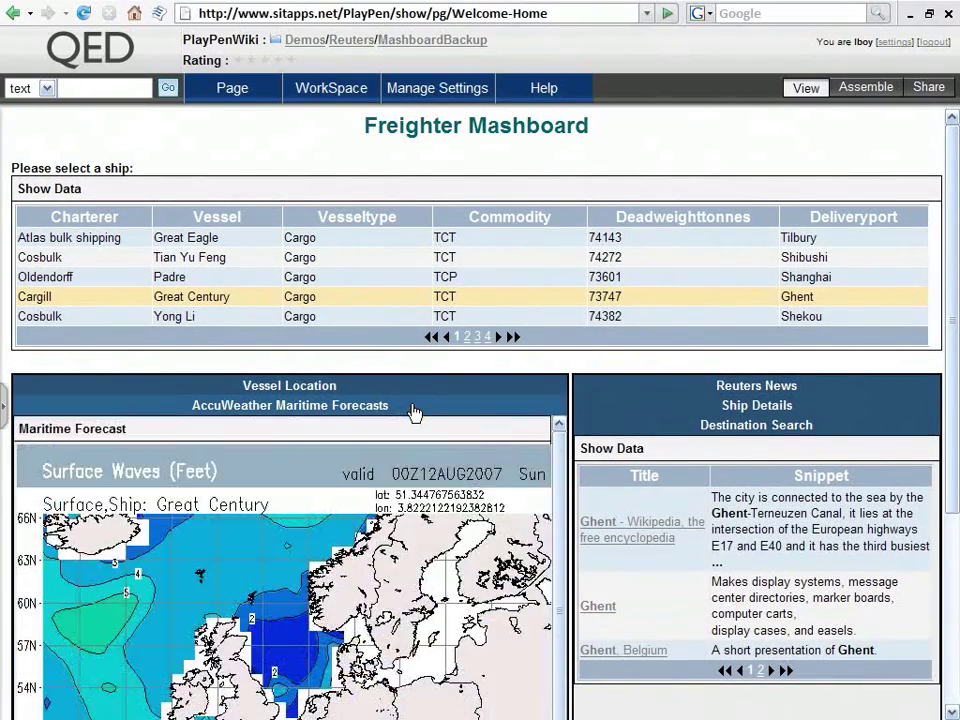